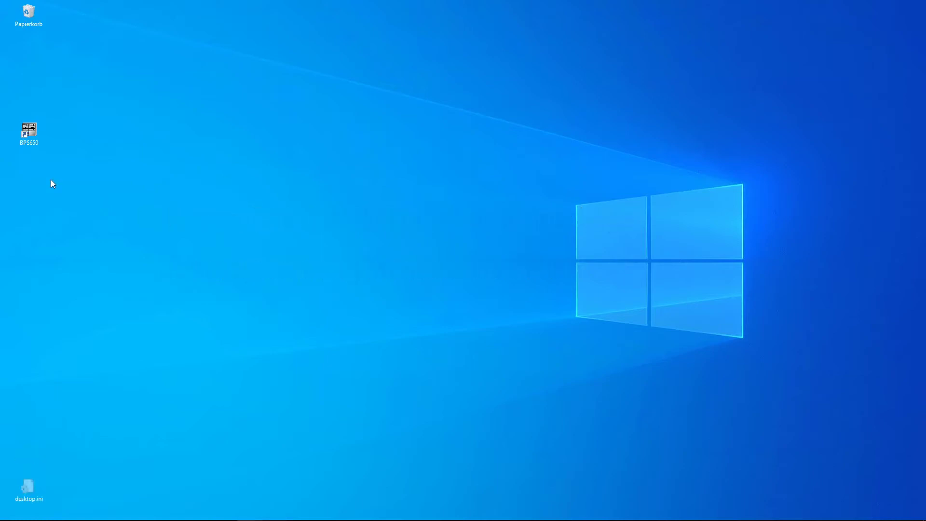
- Open the BPS650 programming software and replace the default project name with the customer's full name
double_click(31, 133)
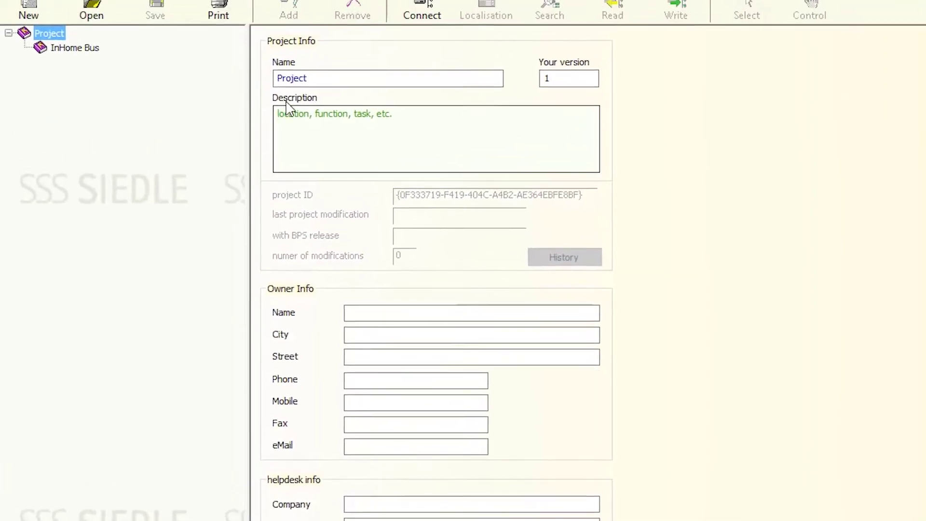
left_click_drag(317, 78, 259, 79)
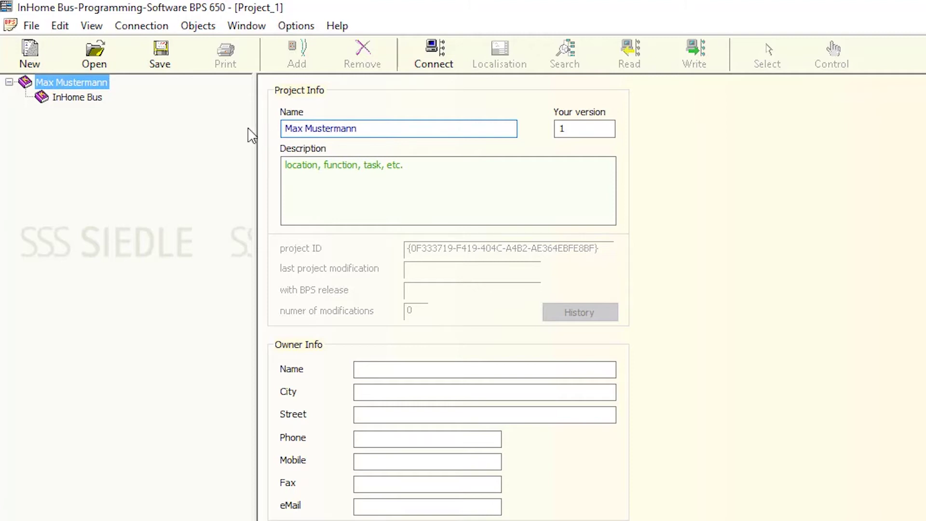
- Connect to the InHome system over USB-PRI using port COM3 (Siedle Interface PRI602-0 USB), and close the connection dialog
left_click(142, 27)
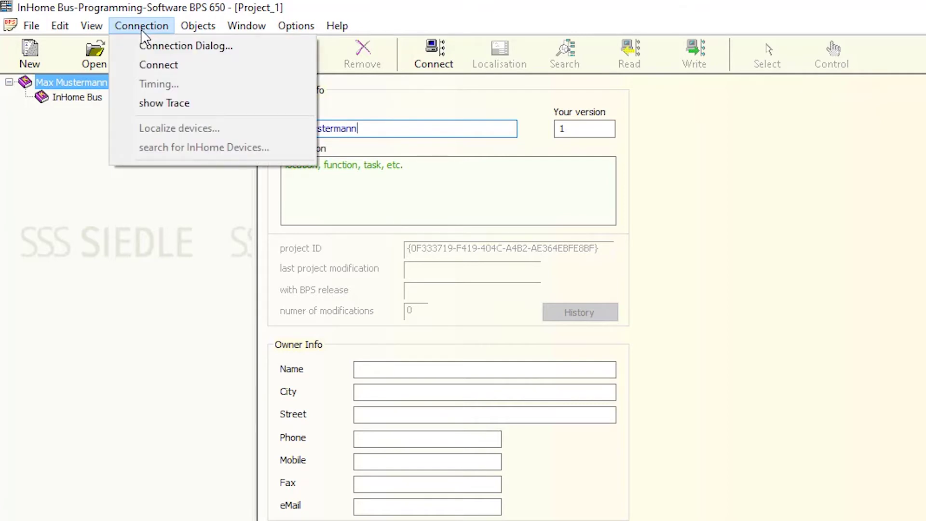
left_click(148, 45)
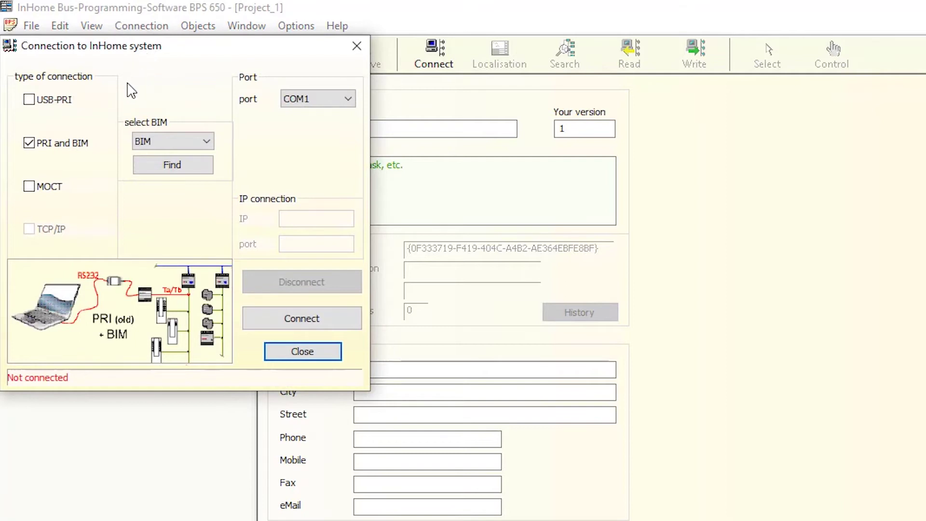
left_click(29, 100)
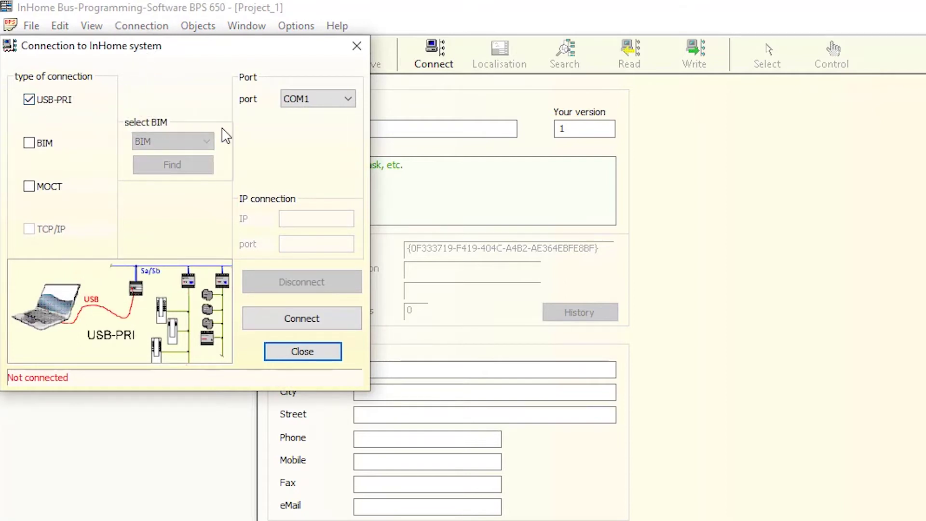
left_click(348, 100)
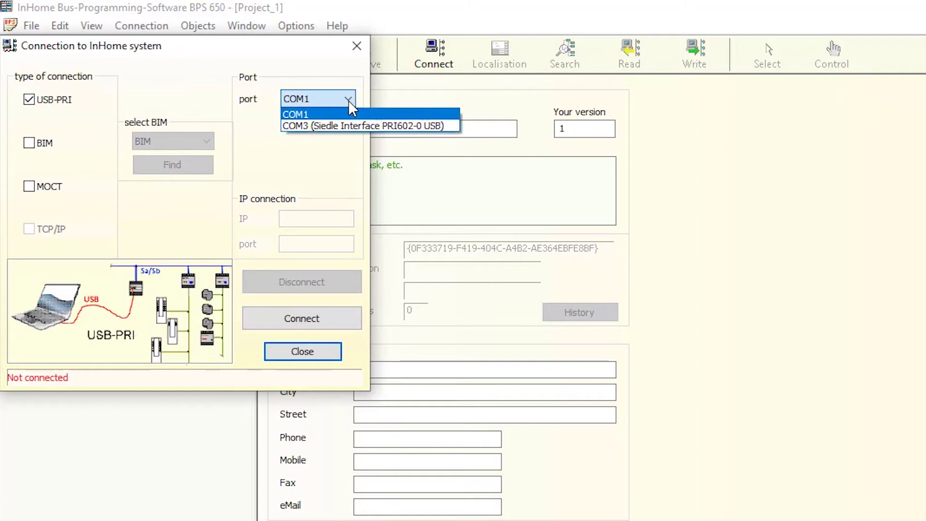
left_click(338, 127)
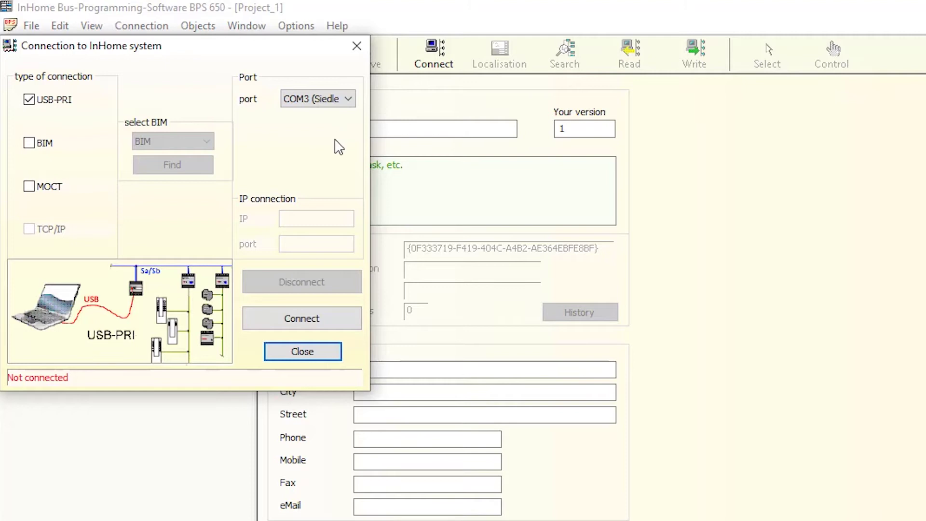
left_click(341, 331)
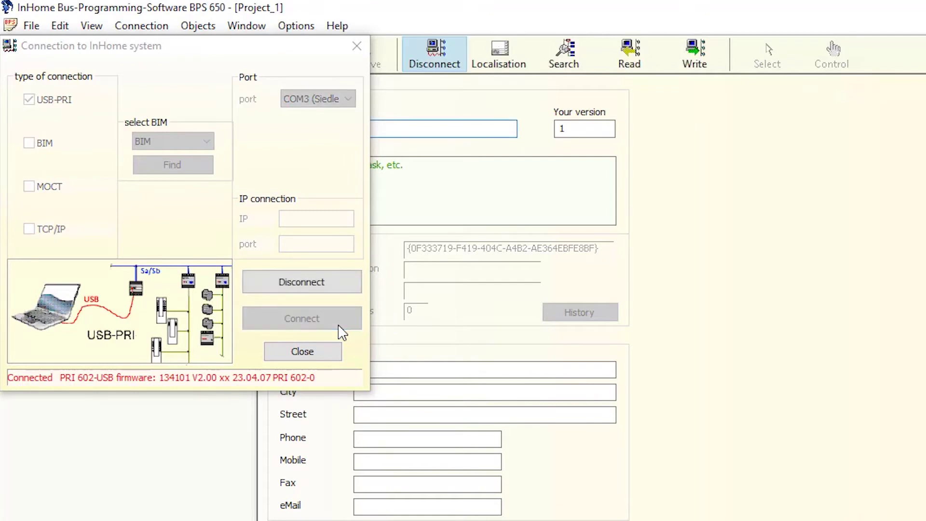
left_click(316, 355)
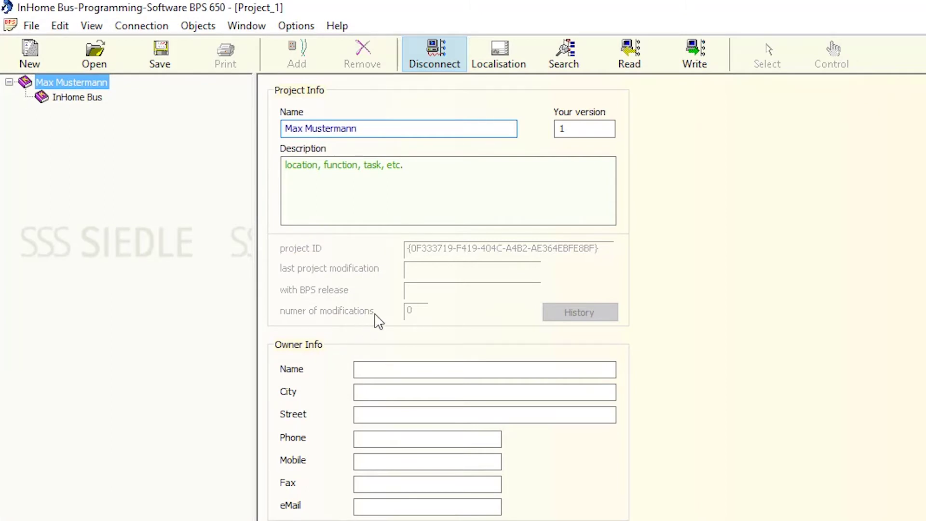
- Find and add all devices of the InHome system to the project, additionally reading the configuration of all InHome devices
left_click(570, 48)
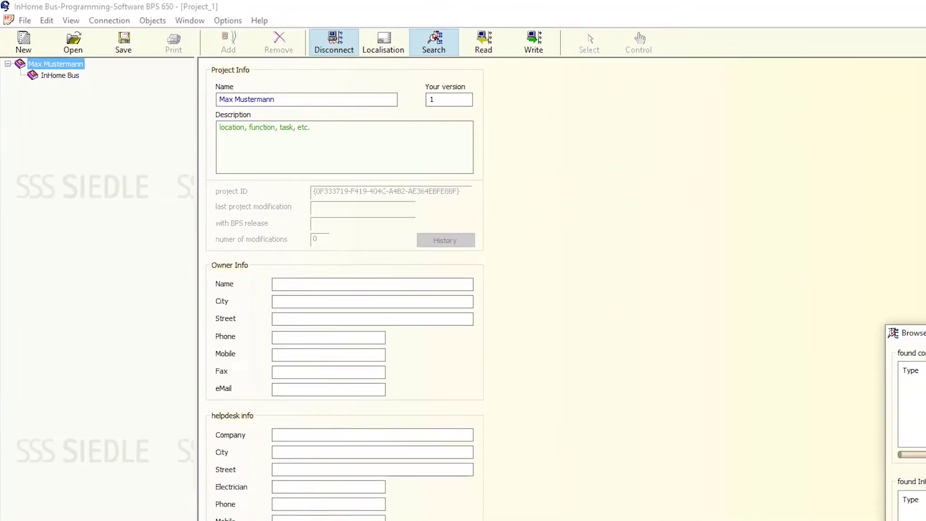
left_click_drag(803, 259, 479, 59)
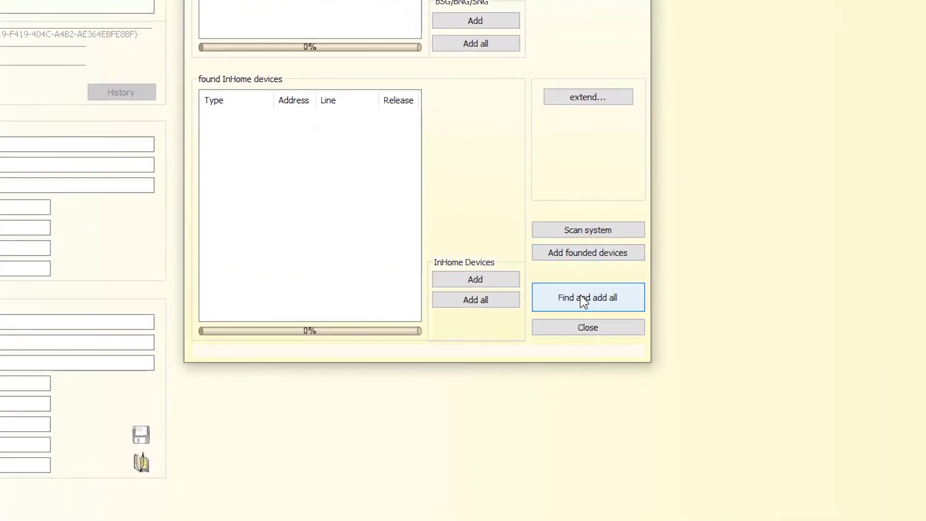
left_click(583, 302)
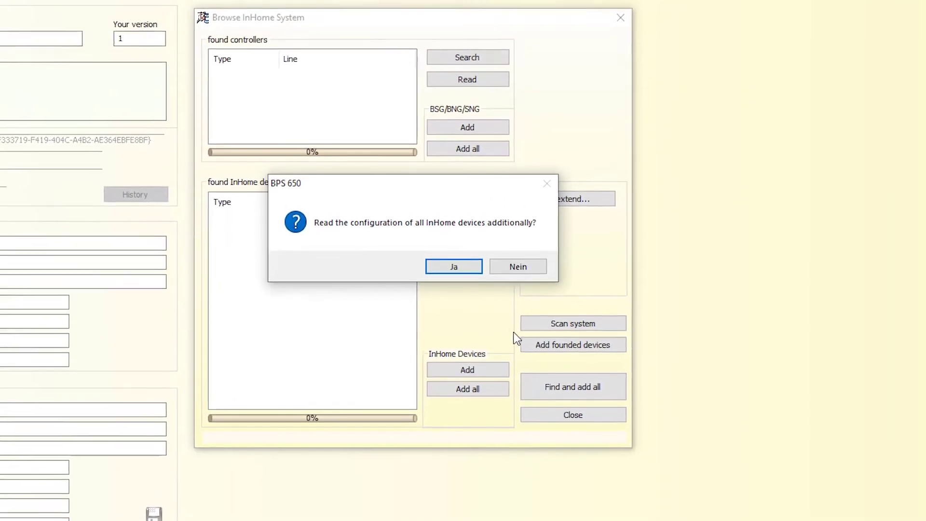
left_click(453, 266)
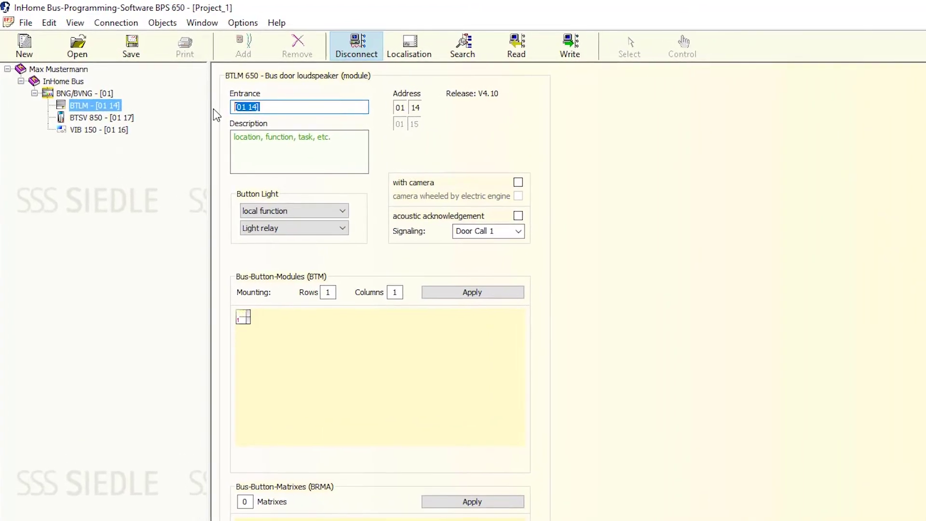
- Name the BTLM door loudspeaker's entrance "Front Door" and the BTSV 850 telephone's user "Apartment ground floor"
type("Front ")
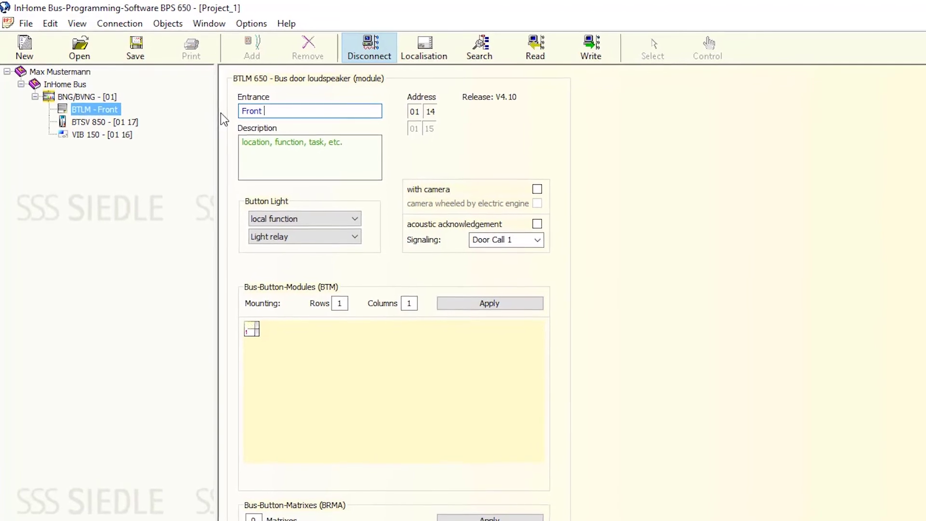
type("D")
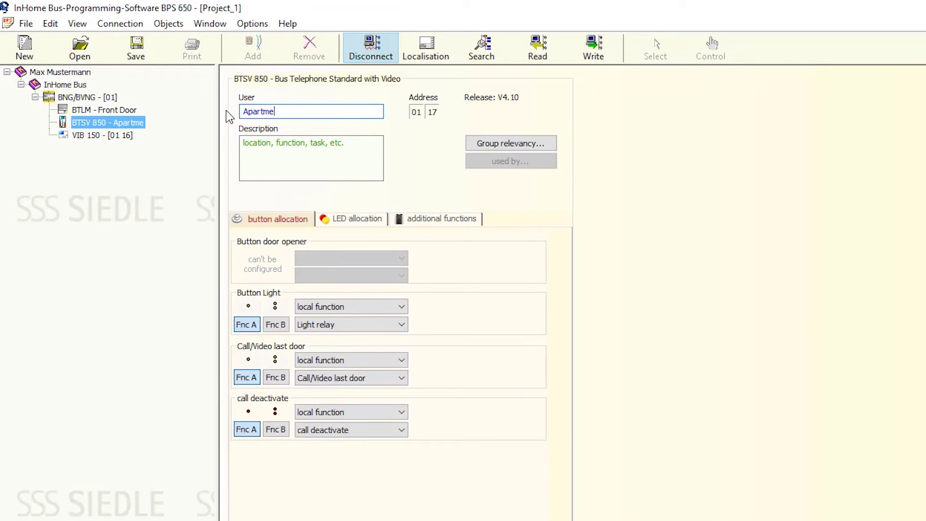
type("nt gro")
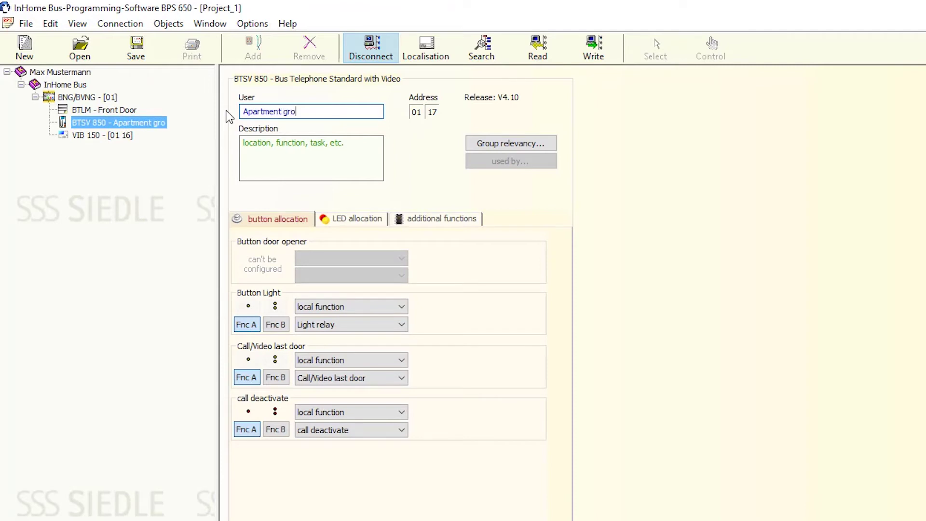
type("und floor")
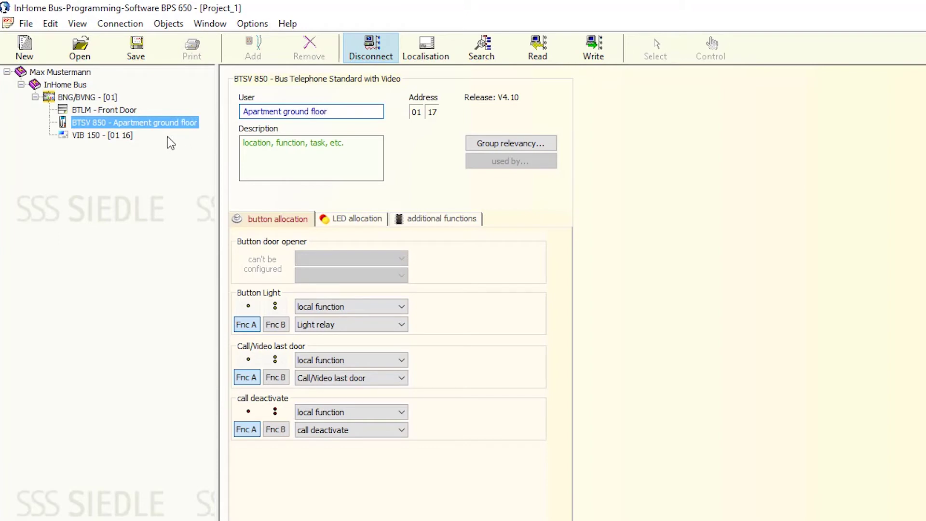
- Set the user name of the VIB 150 video interior station to "Apartment basement"
left_click(121, 138)
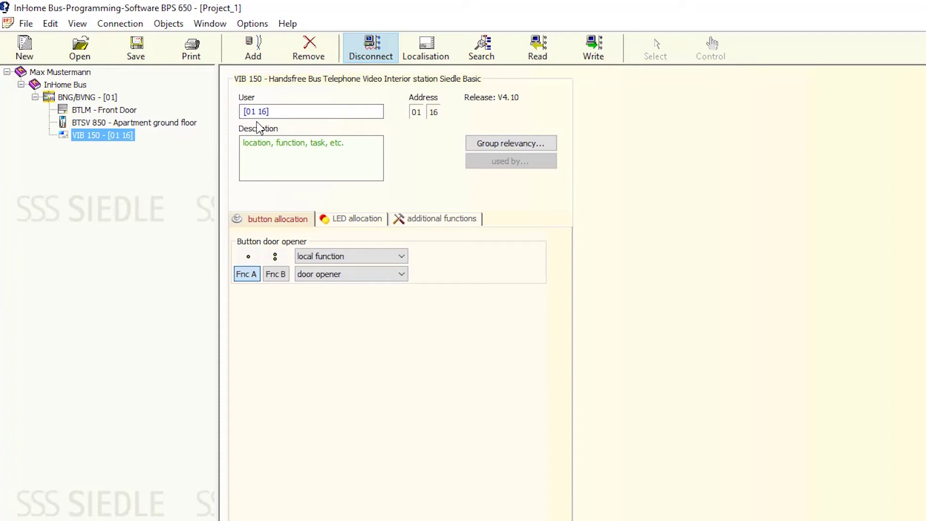
left_click(276, 113)
type("Ap")
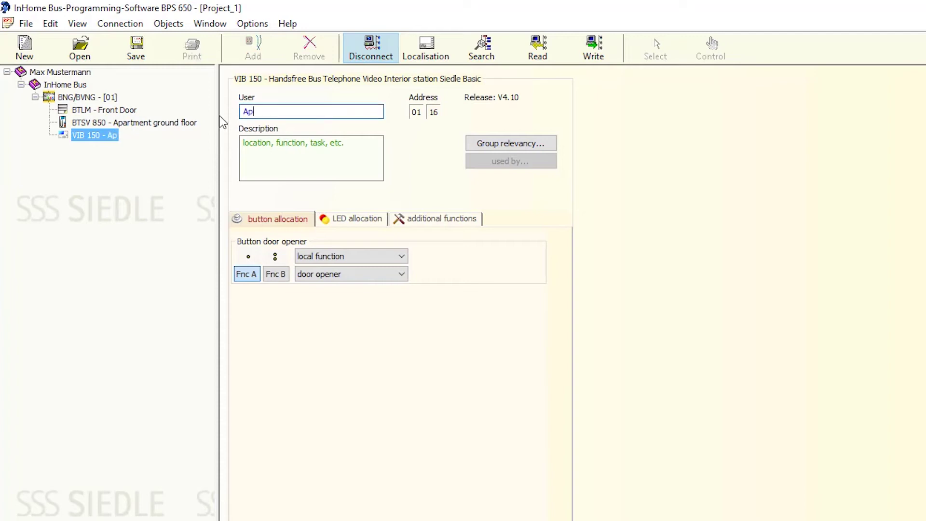
type("artment")
type(" b")
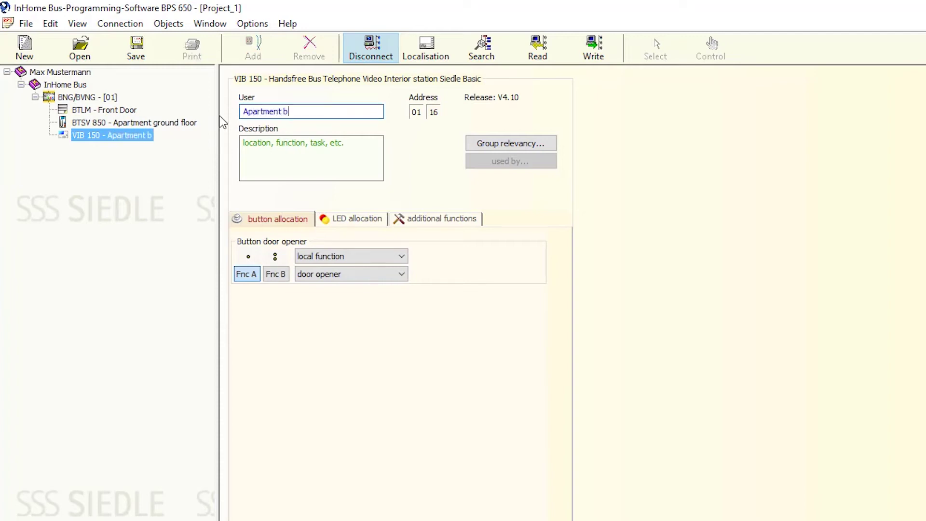
type("asement")
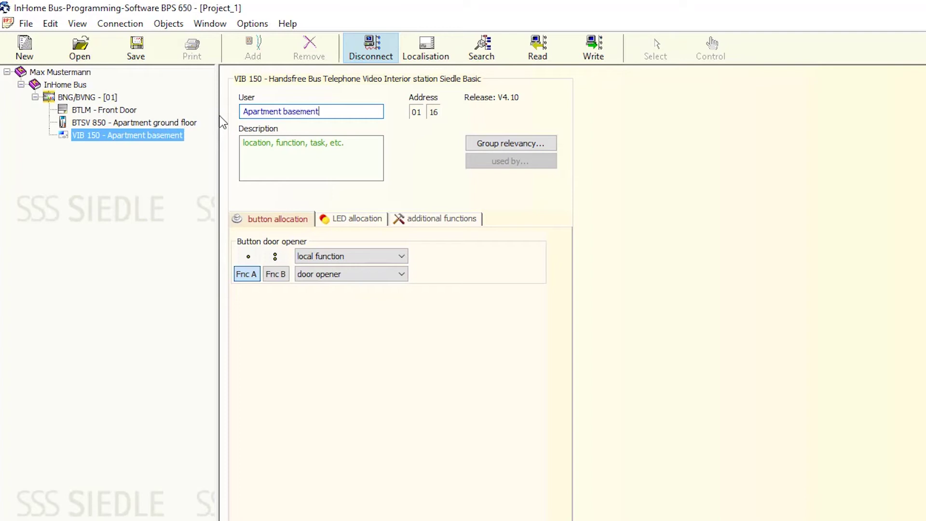
left_click(151, 135)
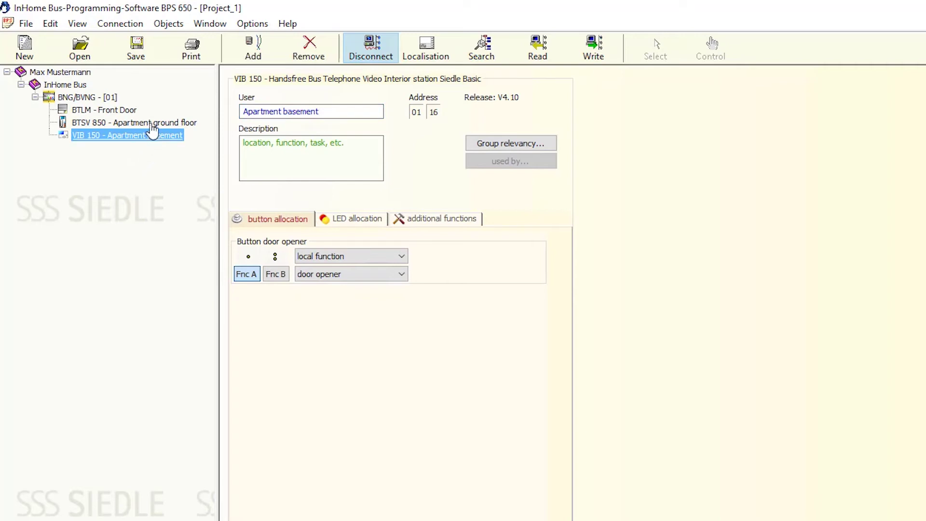
- Set the Front Door button module's first call destination to BTSV 850 - Apartment ground floor and its second to VIB 150 - Apartment basement
left_click(133, 114)
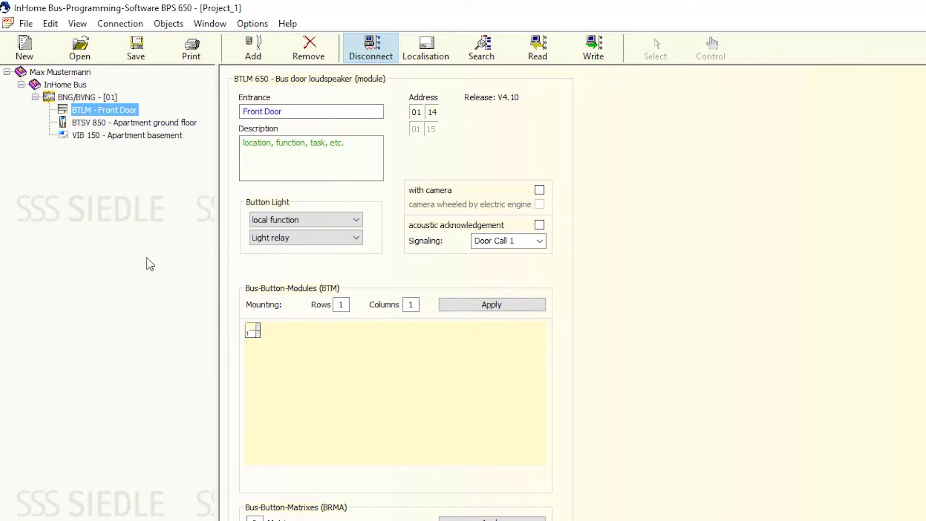
double_click(253, 333)
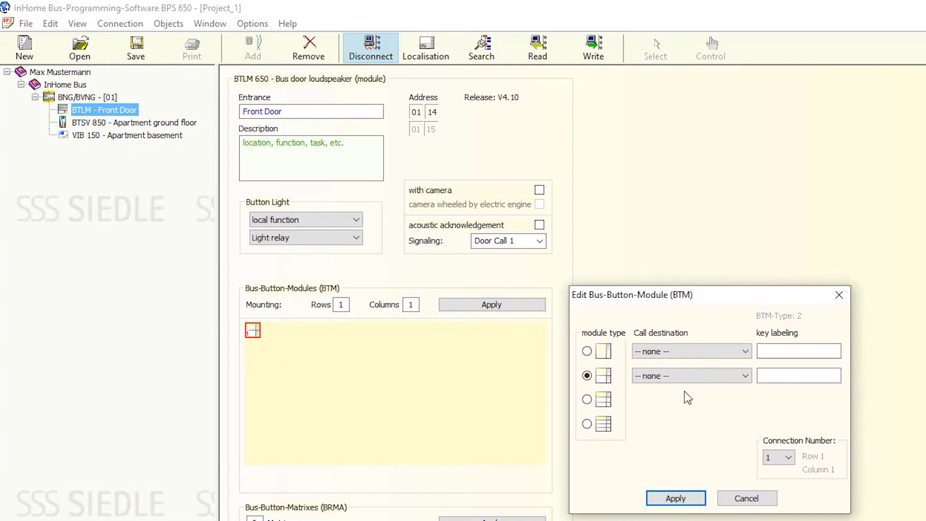
left_click(745, 352)
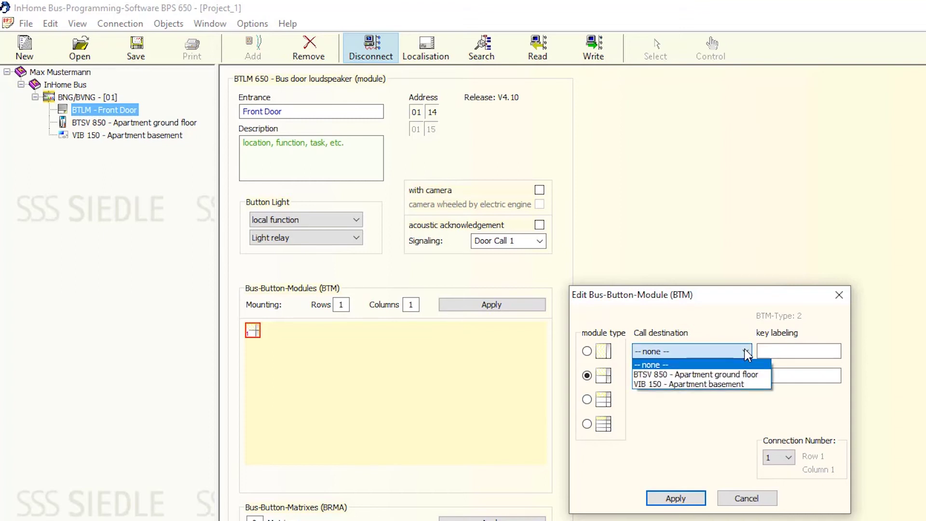
left_click(739, 375)
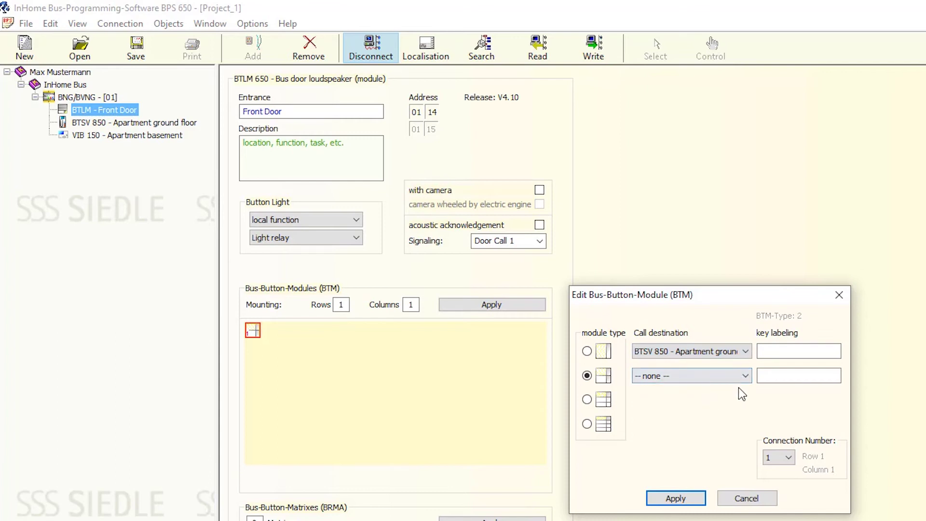
left_click(745, 376)
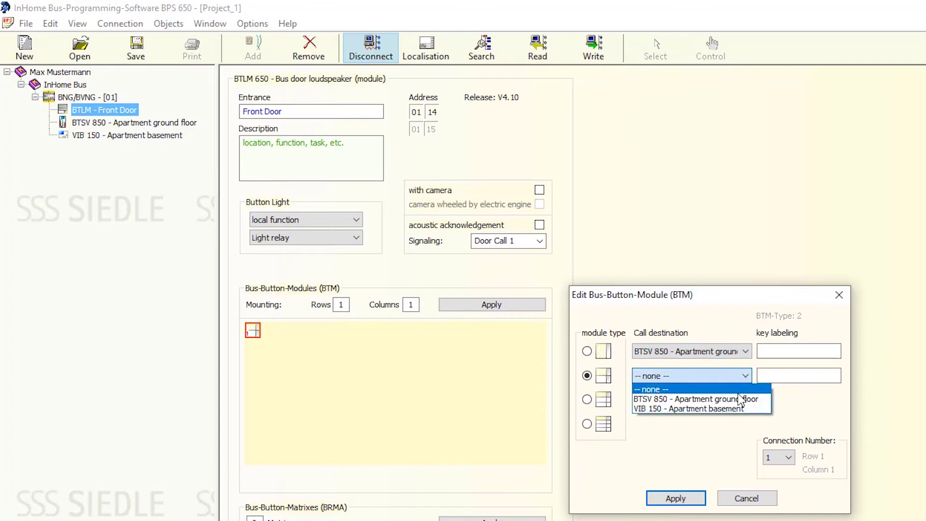
left_click(736, 407)
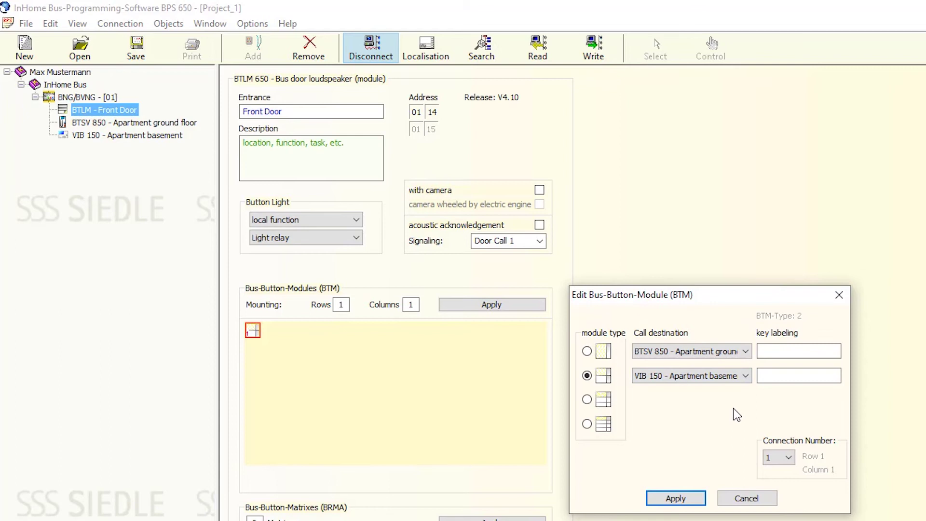
left_click(697, 500)
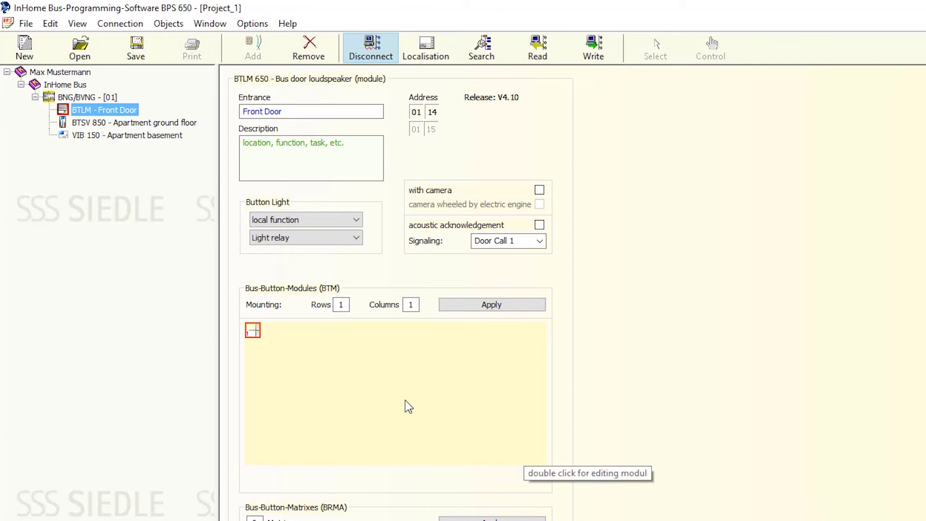
- Write the configuration to the BTLM - Front Door device
right_click(103, 112)
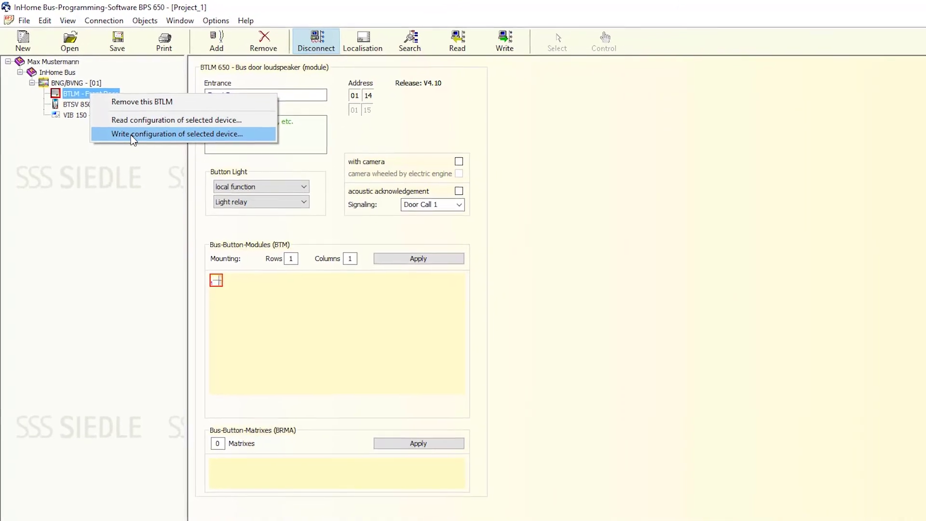
left_click(137, 141)
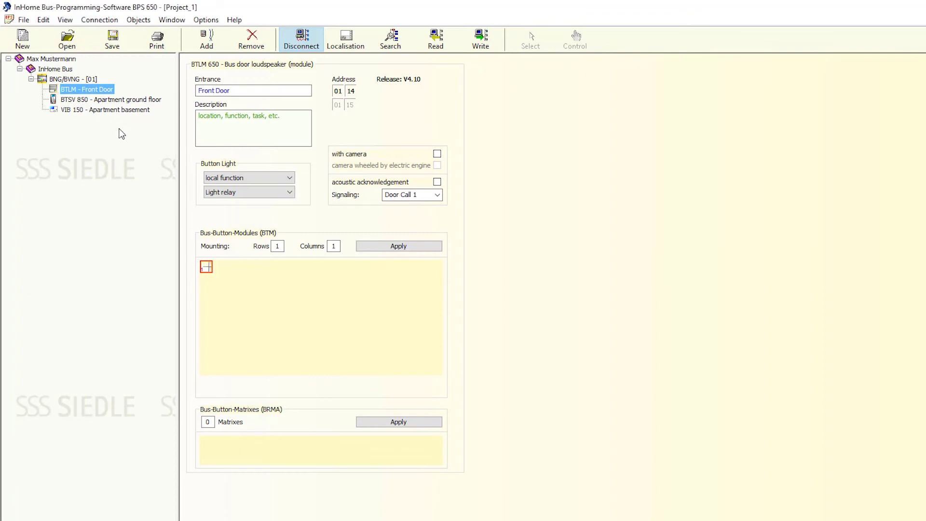
- Save the project to the Desktop as a BPS file named with the customer's full name
left_click(23, 20)
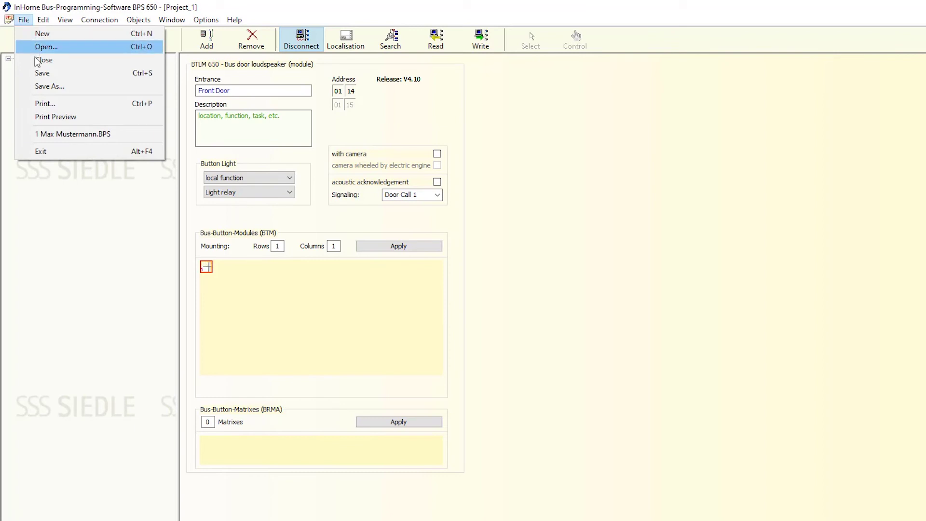
left_click(41, 75)
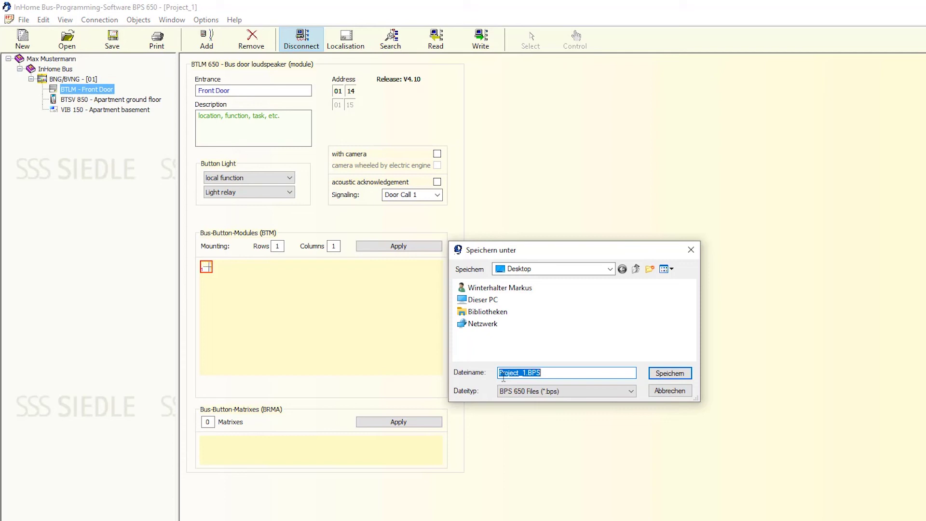
left_click_drag(500, 372, 514, 372)
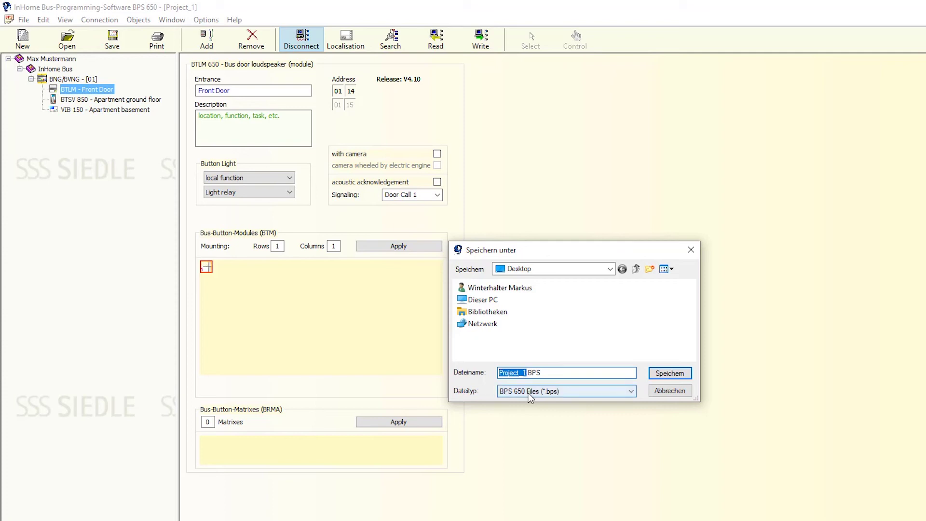
type("Max Mustermann")
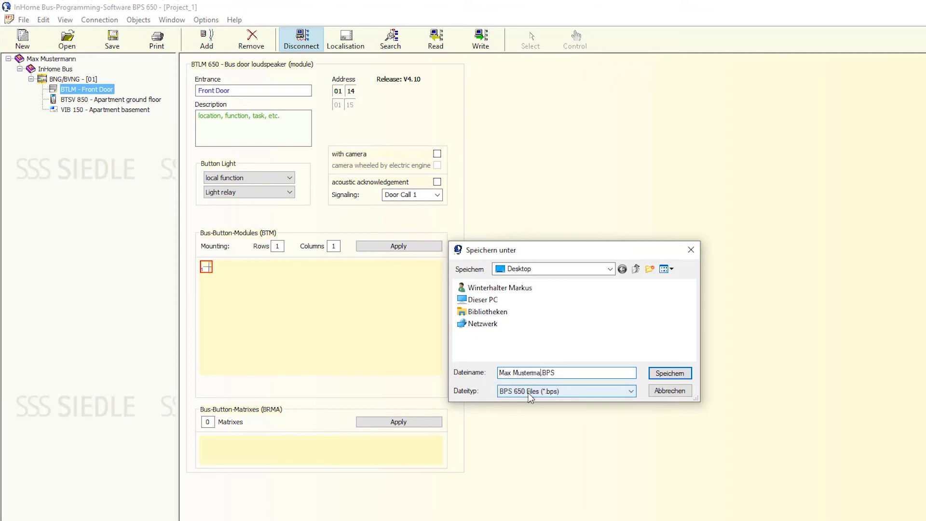
left_click(660, 374)
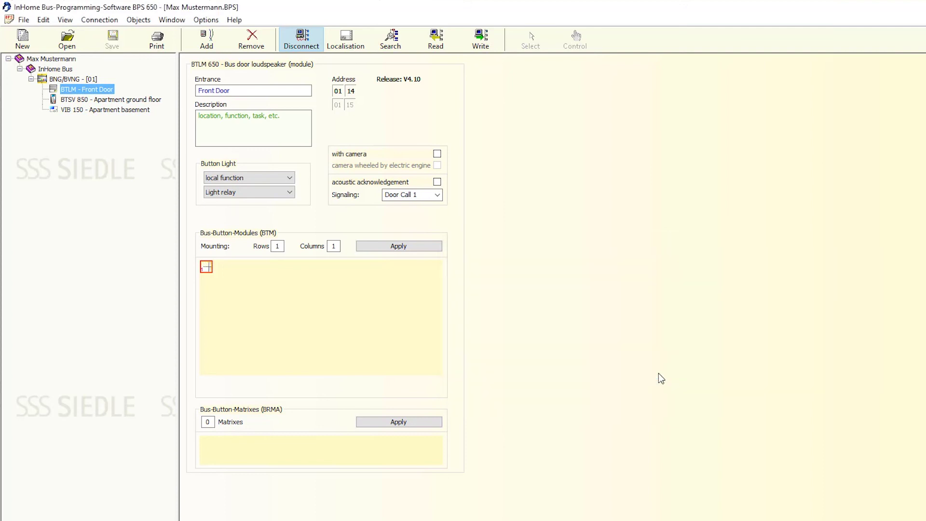